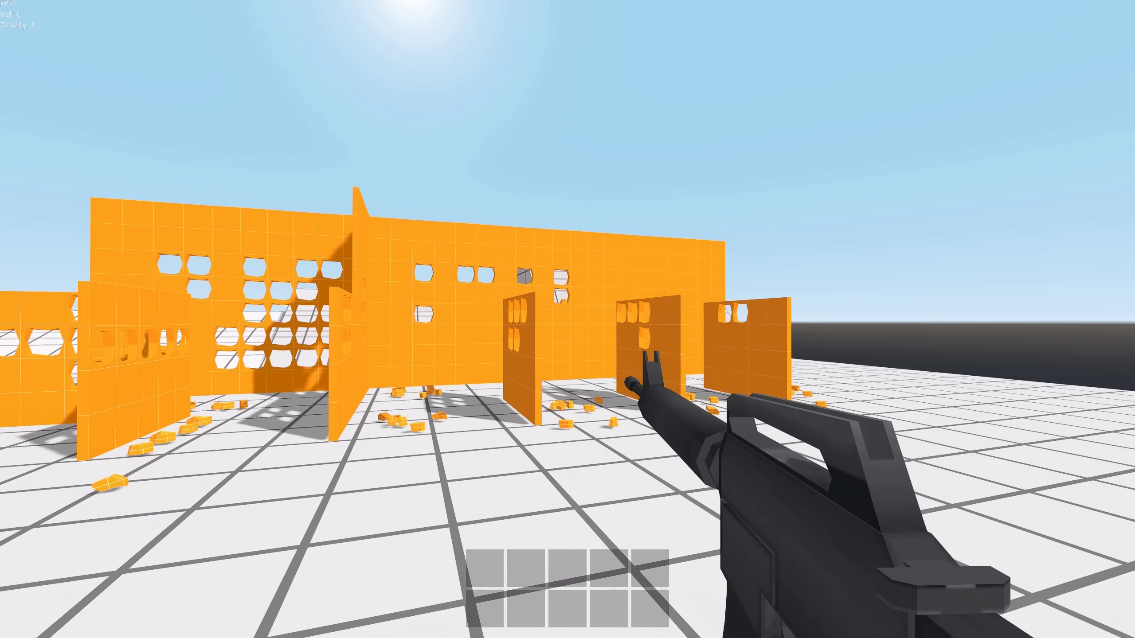
pyautogui.press('w')
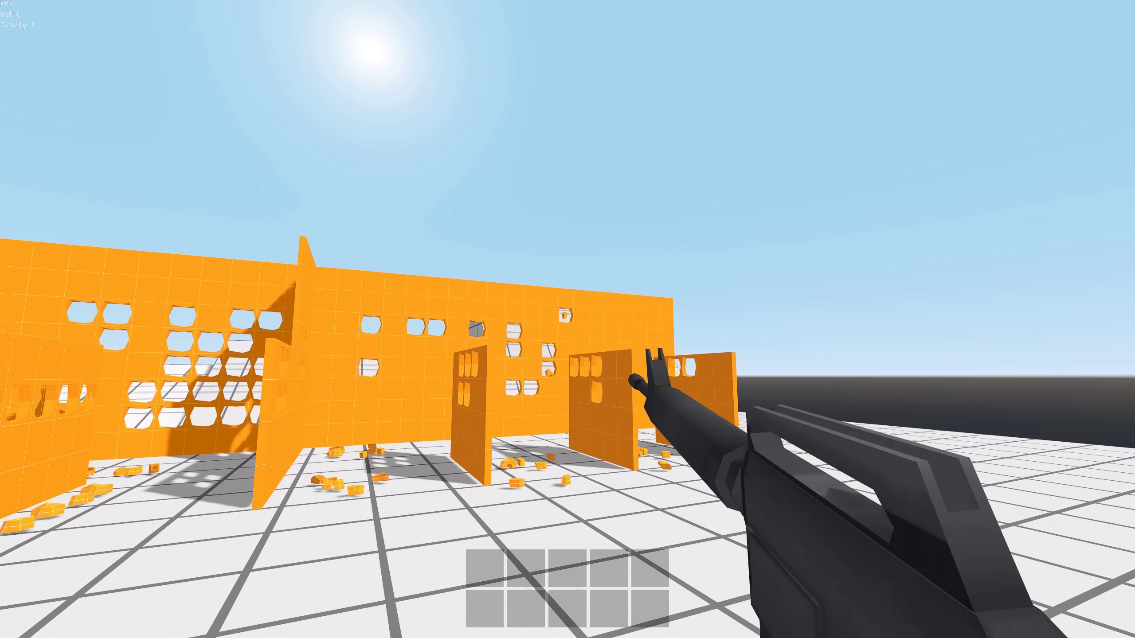
# Step: Stop the game and slide SegmentedWall10 left in the firing_range scene
pyautogui.press('F8')
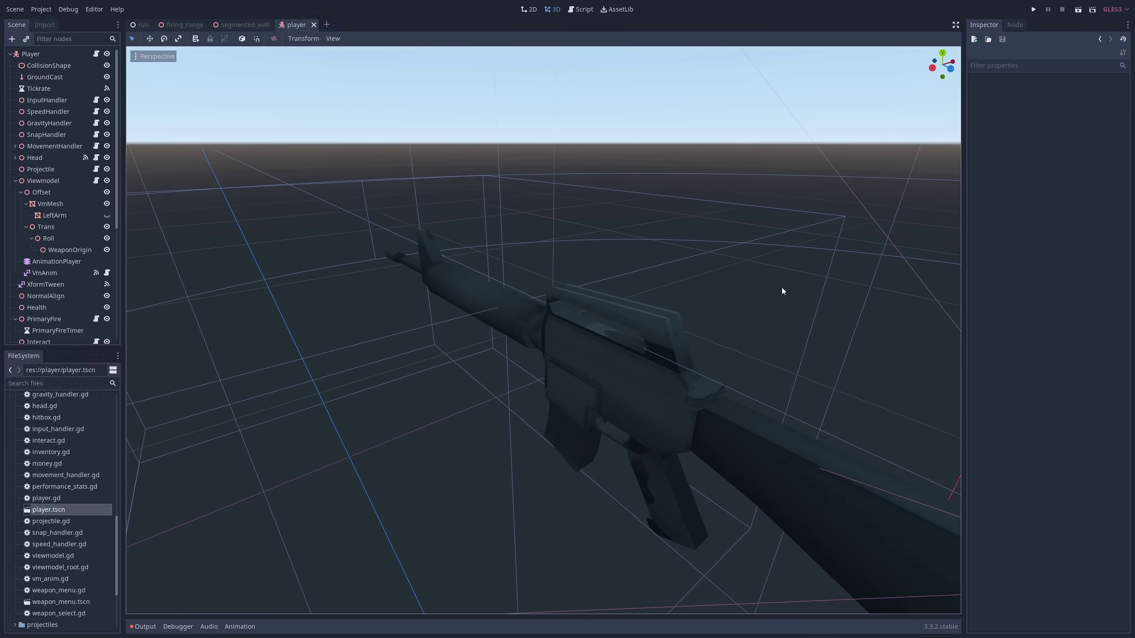
pyautogui.click(182, 24)
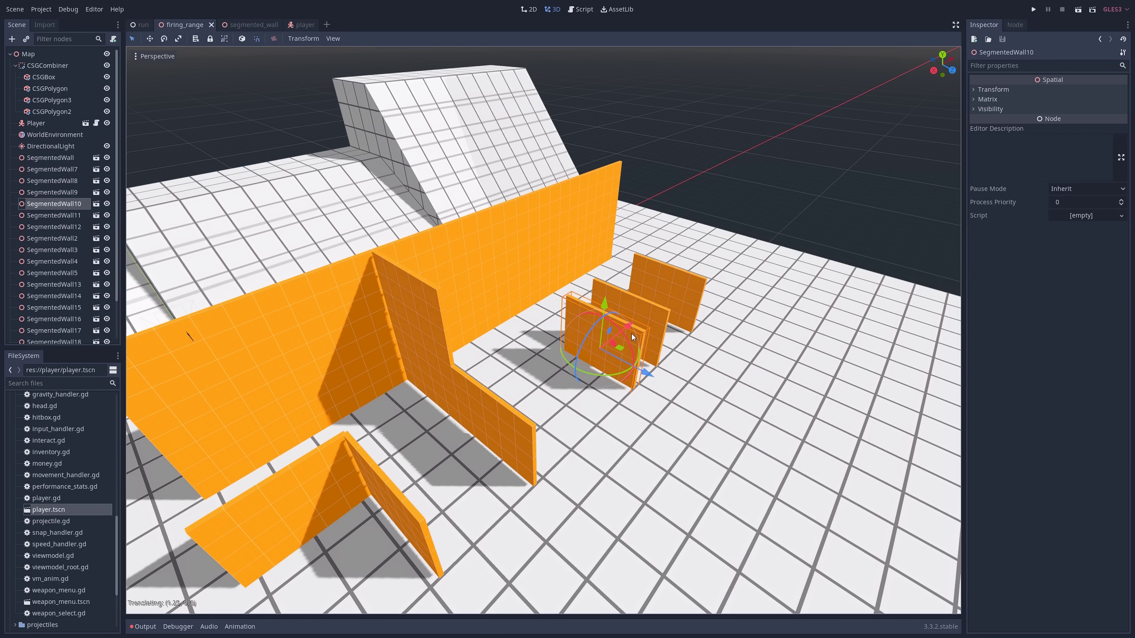
pyautogui.moveTo(631, 334); pyautogui.dragTo(602, 349)
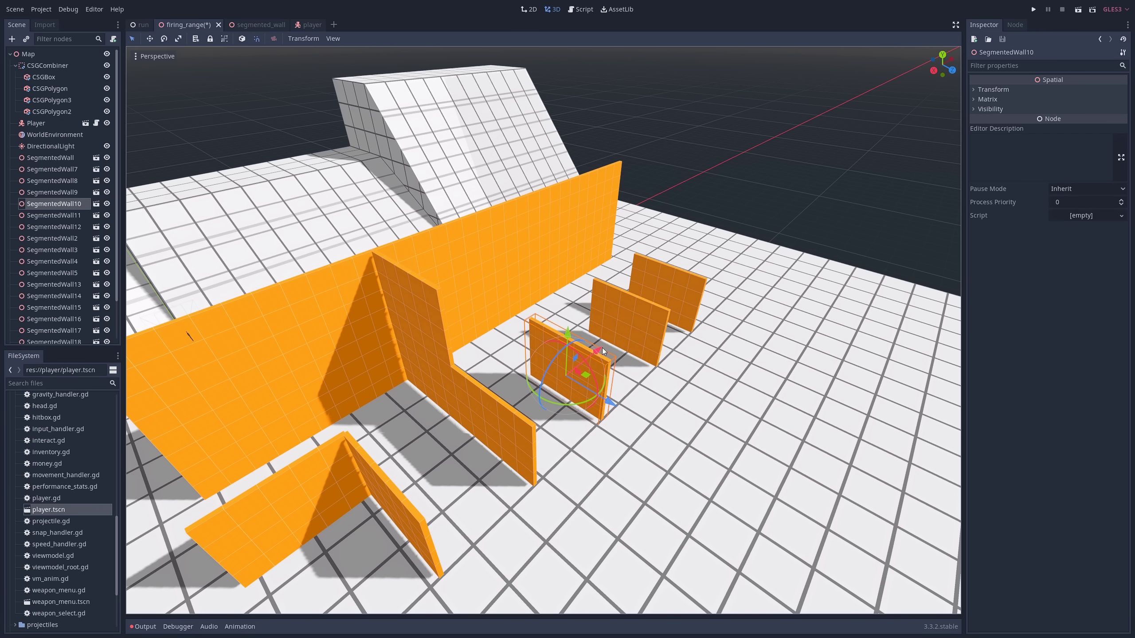
# Step: Run the game and shoot the first rows of hexagonal holes into the orange wall
pyautogui.press('F5')
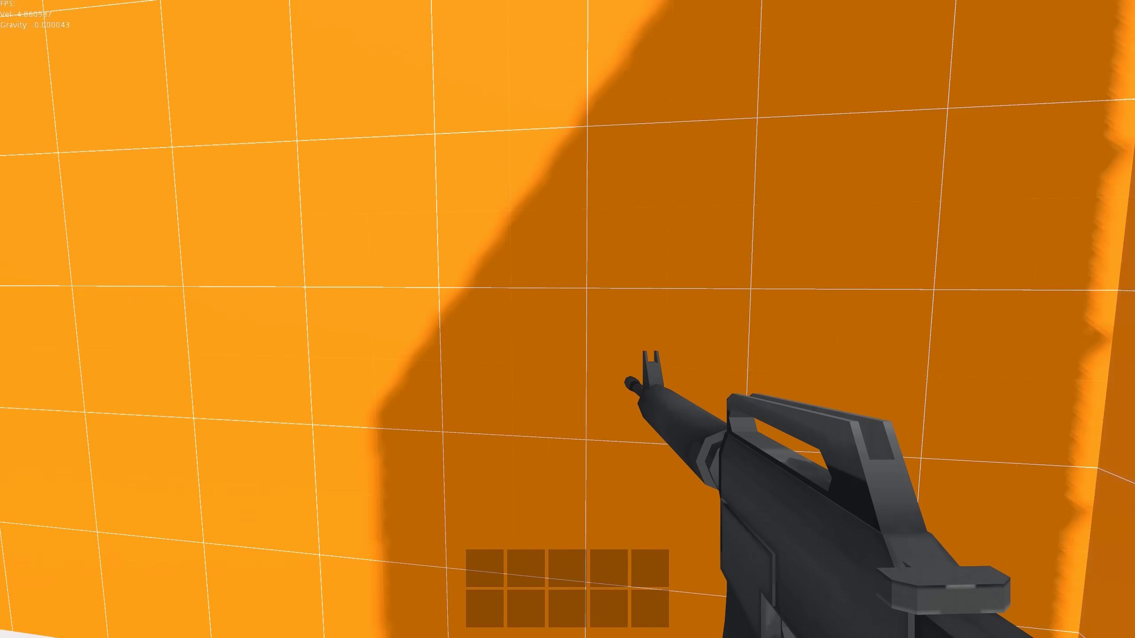
pyautogui.click(568, 319)
pyautogui.click(567, 320)
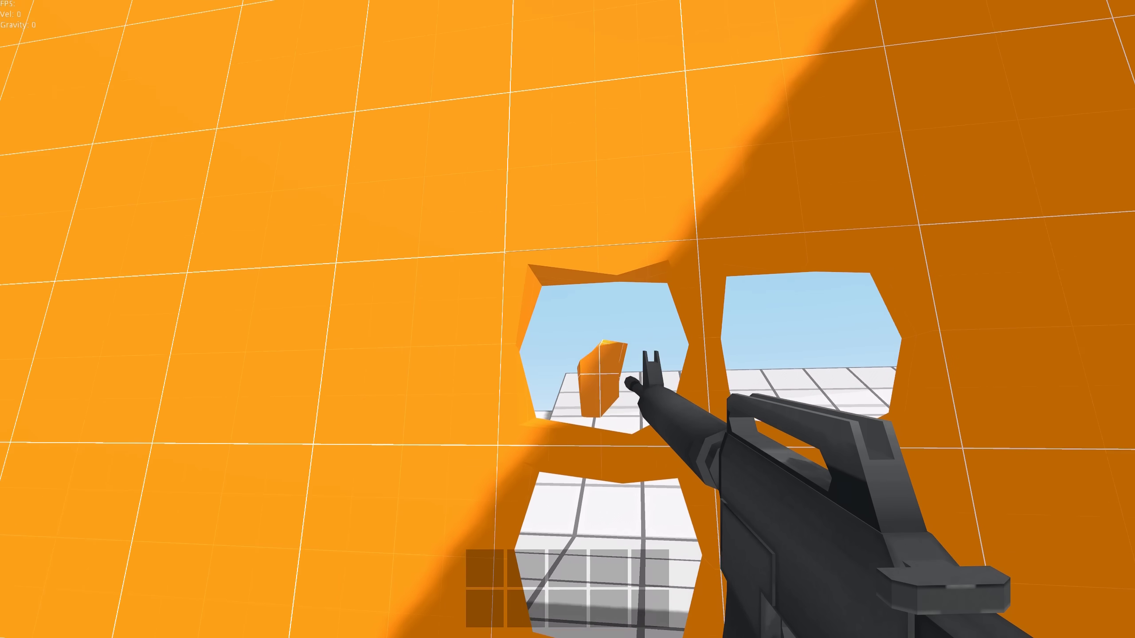
pyautogui.press('s')
pyautogui.click(567, 319)
pyautogui.click(568, 319)
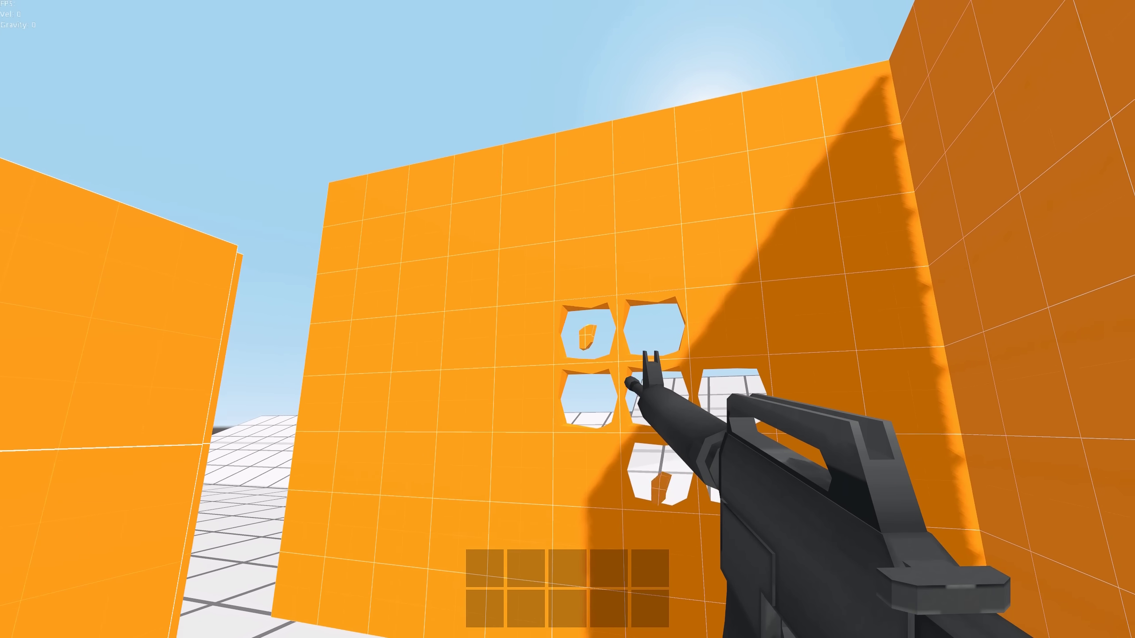
pyautogui.press('w')
pyautogui.click(568, 319)
# Step: Shoot more rows of holes into the wall, including its lower row
pyautogui.click(567, 319)
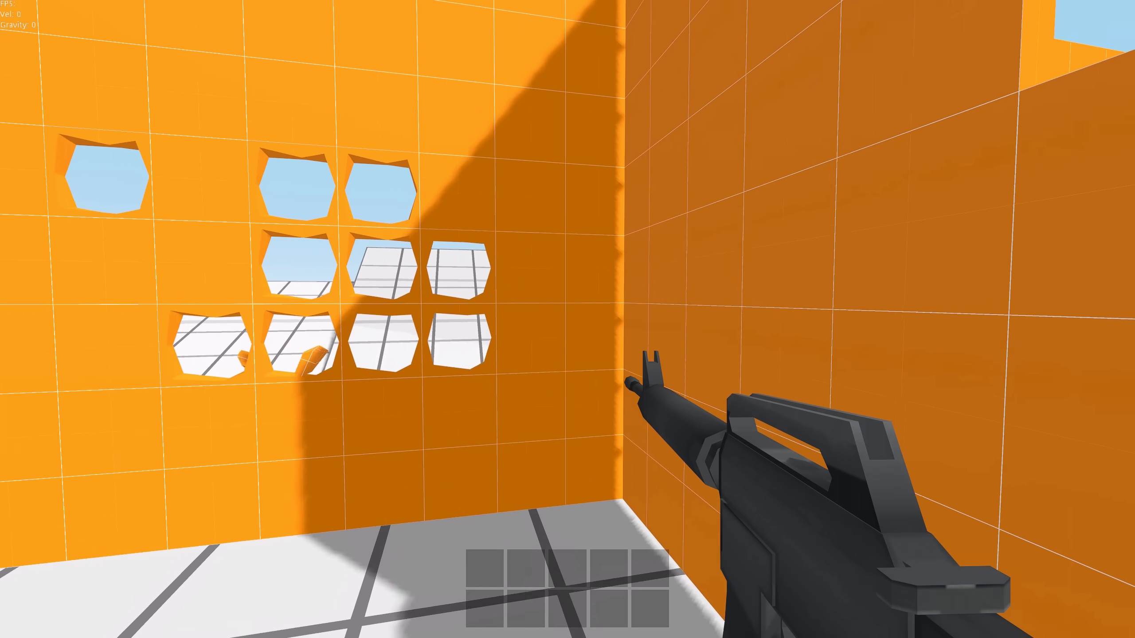
pyautogui.press('s')
pyautogui.click(568, 319)
pyautogui.click(568, 319)
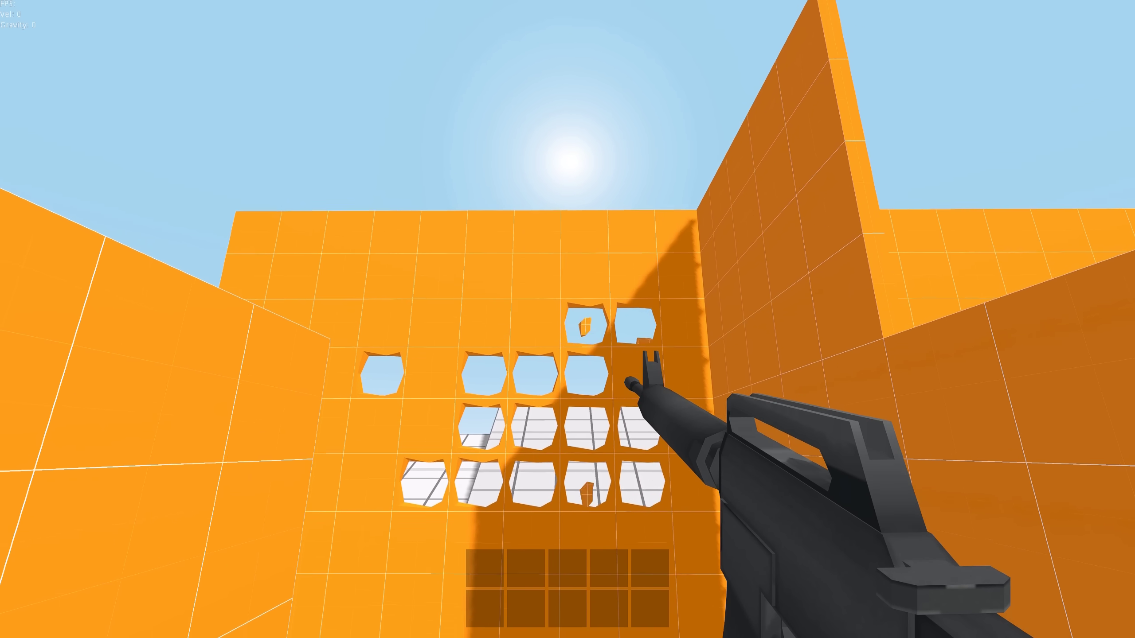
pyautogui.press('w')
pyautogui.click(568, 319)
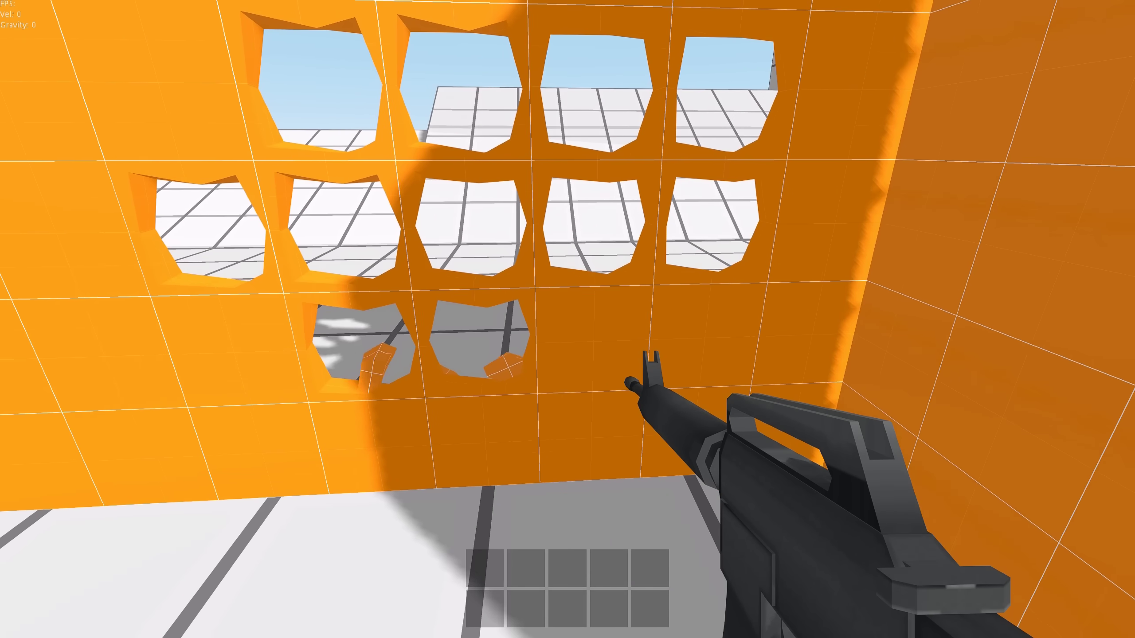
pyautogui.click(567, 320)
# Step: Fire at the corridor enemies and advance through the broken wall
pyautogui.click(568, 320)
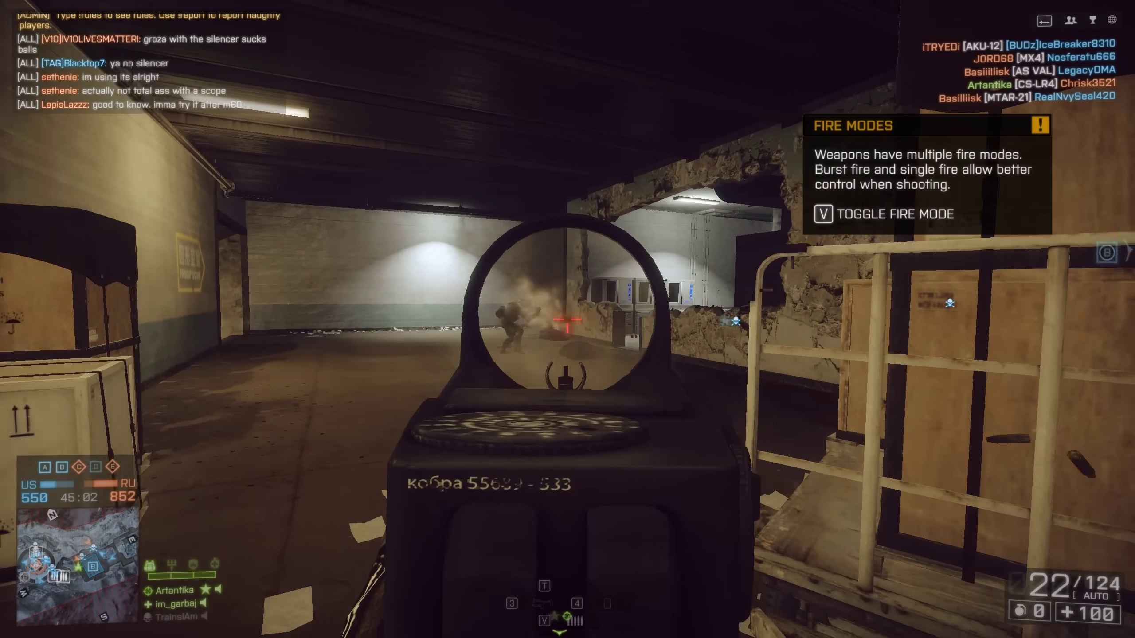
pyautogui.click(568, 319)
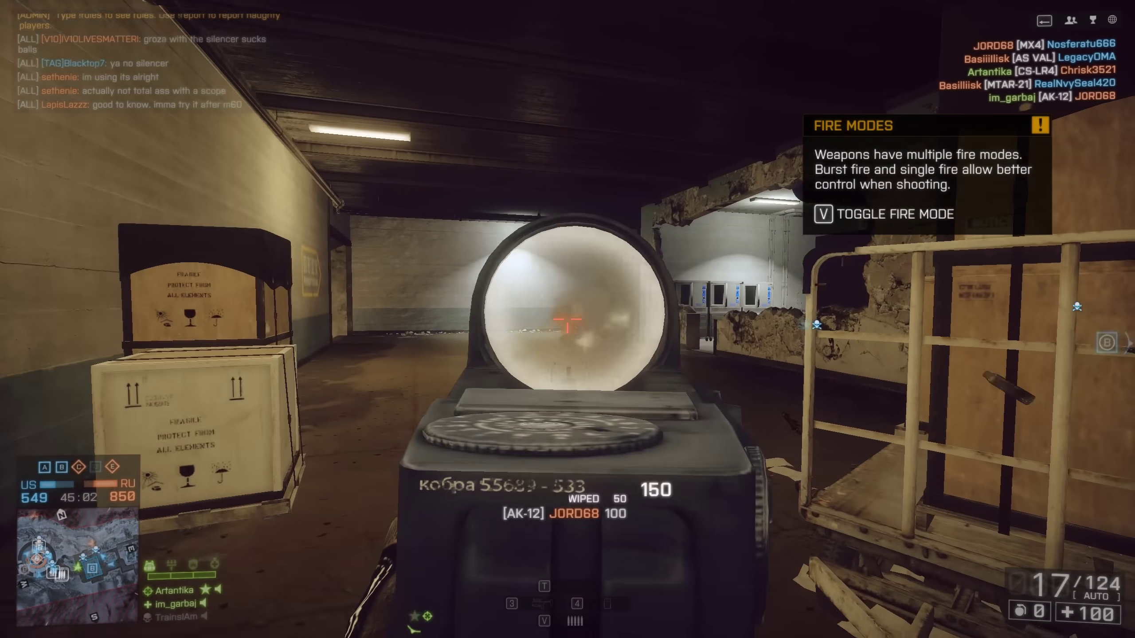
pyautogui.press('w')
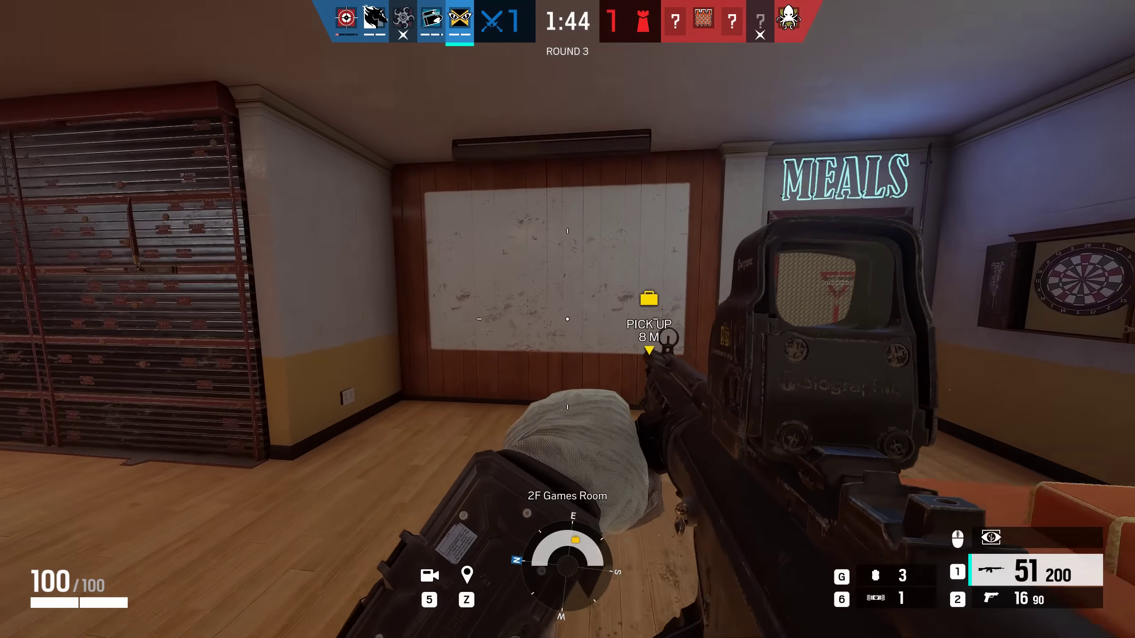
# Step: Stick a breach charge on the ceiling, then aim the rifle into the 2F Games Room
pyautogui.press('g')
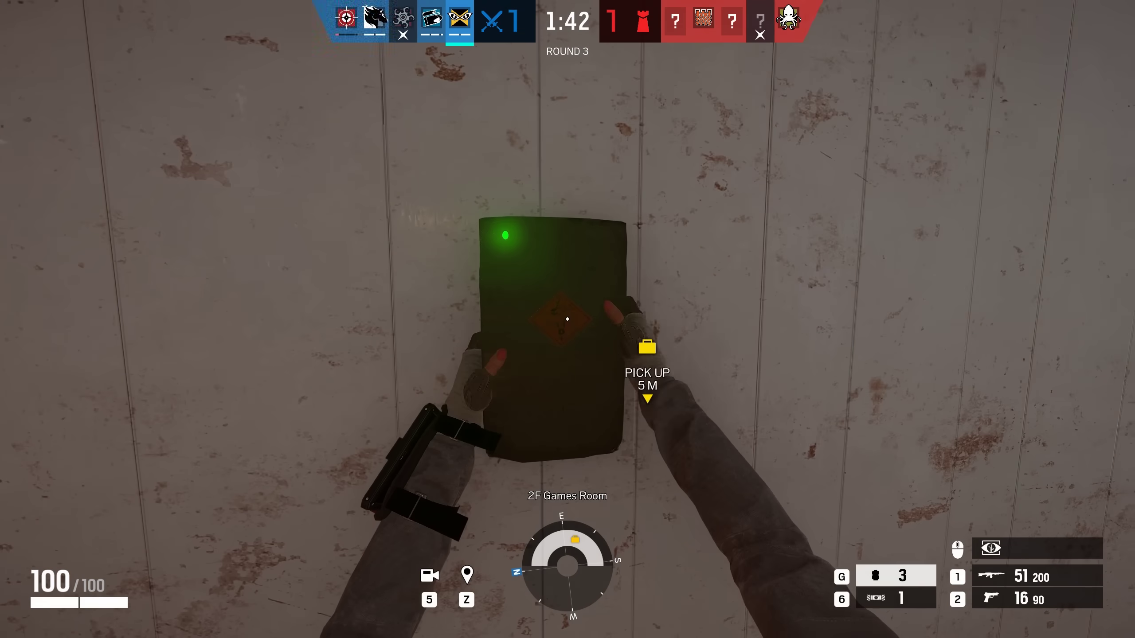
pyautogui.click(568, 320)
pyautogui.press('1')
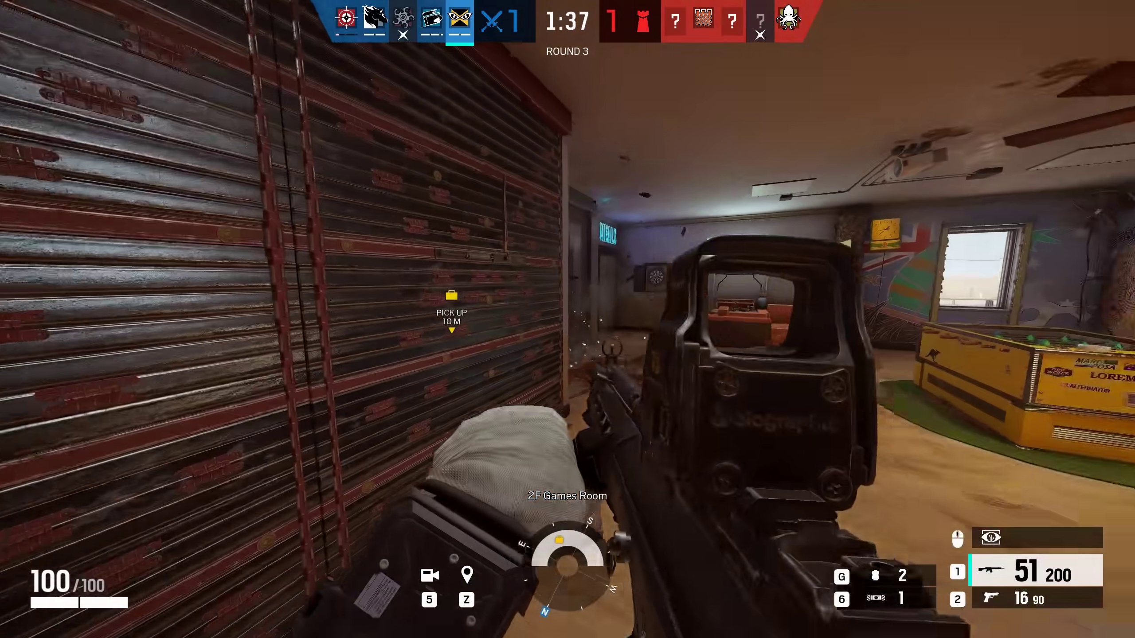
pyautogui.rightClick(568, 319)
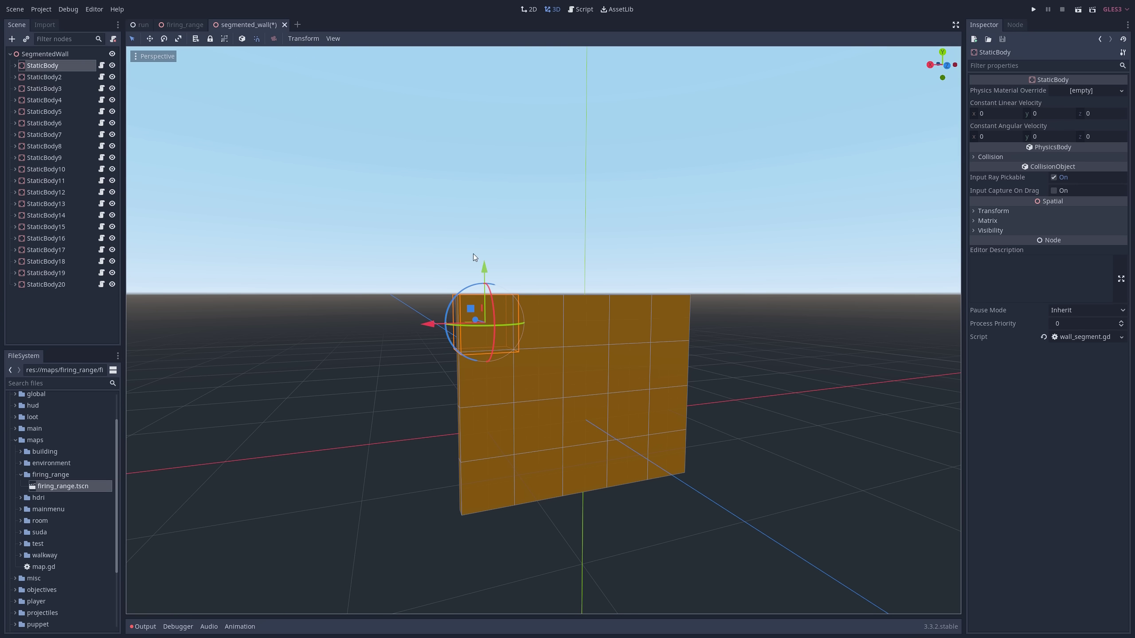
# Step: Raise three wall segments' MeshInstances 0.5 units each along Y
pyautogui.click(536, 315)
pyautogui.moveTo(537, 271); pyautogui.dragTo(537, 207)
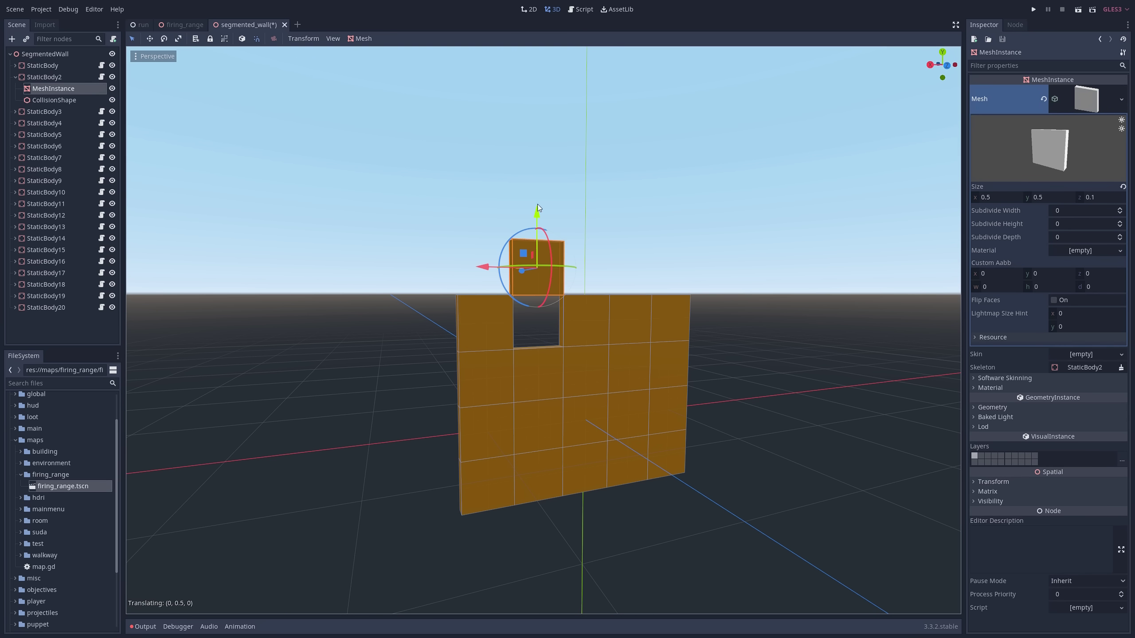
pyautogui.click(583, 310)
pyautogui.moveTo(585, 266); pyautogui.dragTo(586, 210)
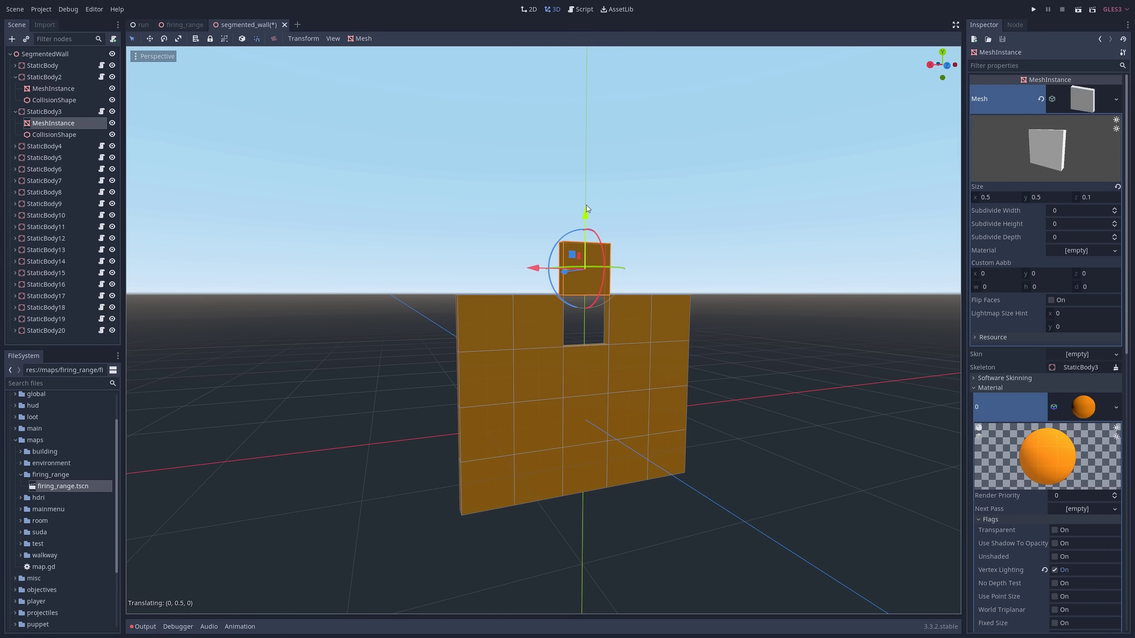
pyautogui.click(638, 307)
pyautogui.moveTo(629, 268); pyautogui.dragTo(633, 206)
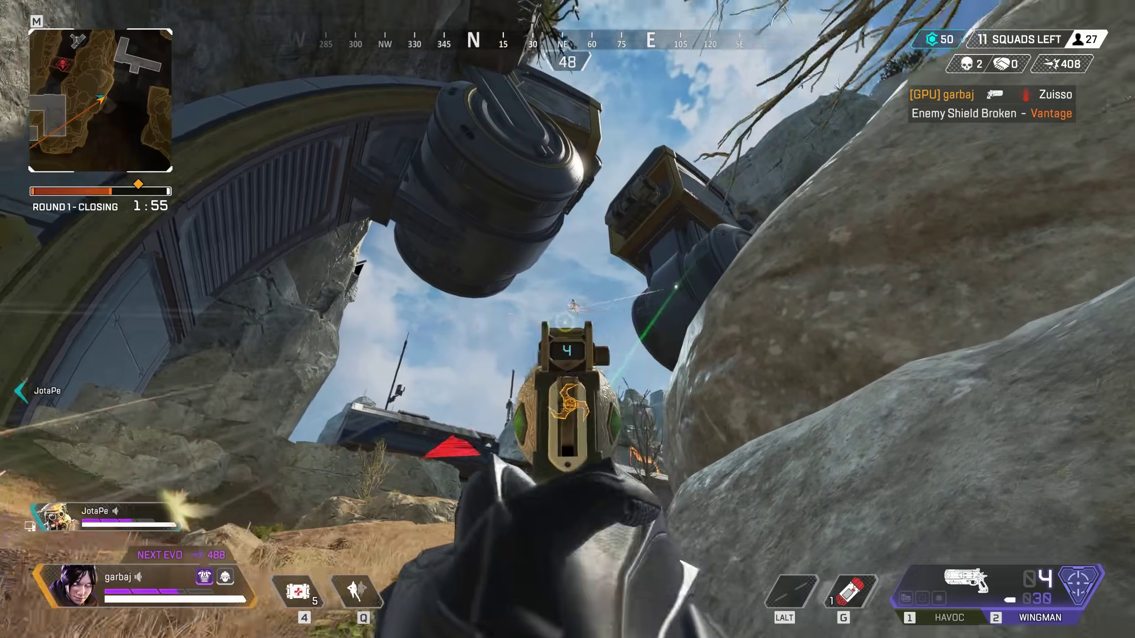
# Step: Reload the Wingman, move beside the large rock, and fire at an enemy
pyautogui.press('r')
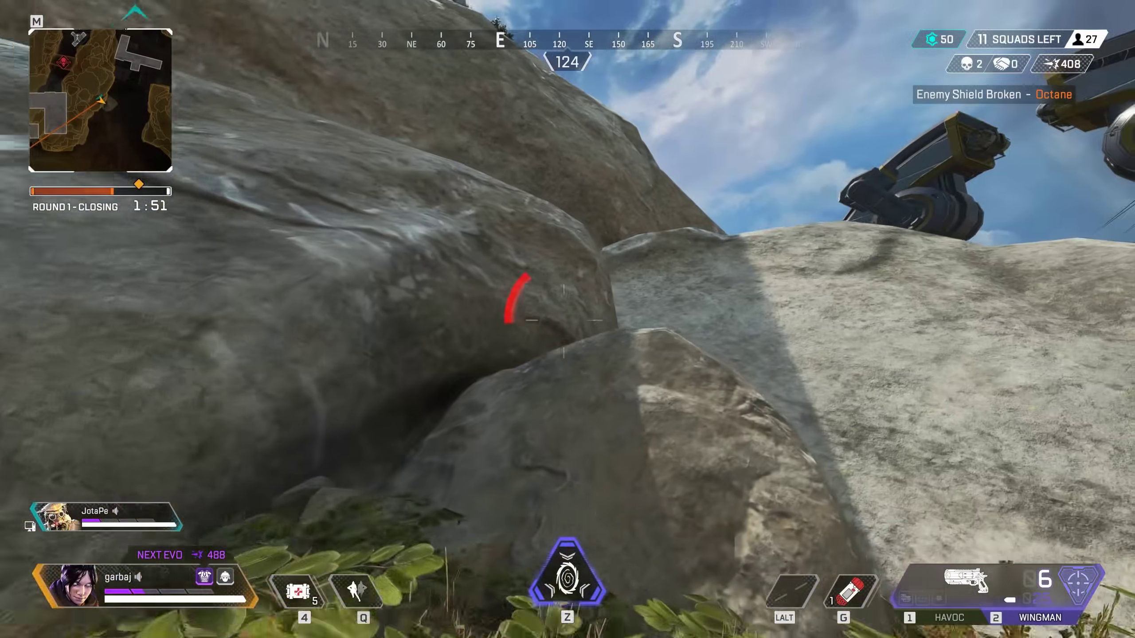
pyautogui.press('w')
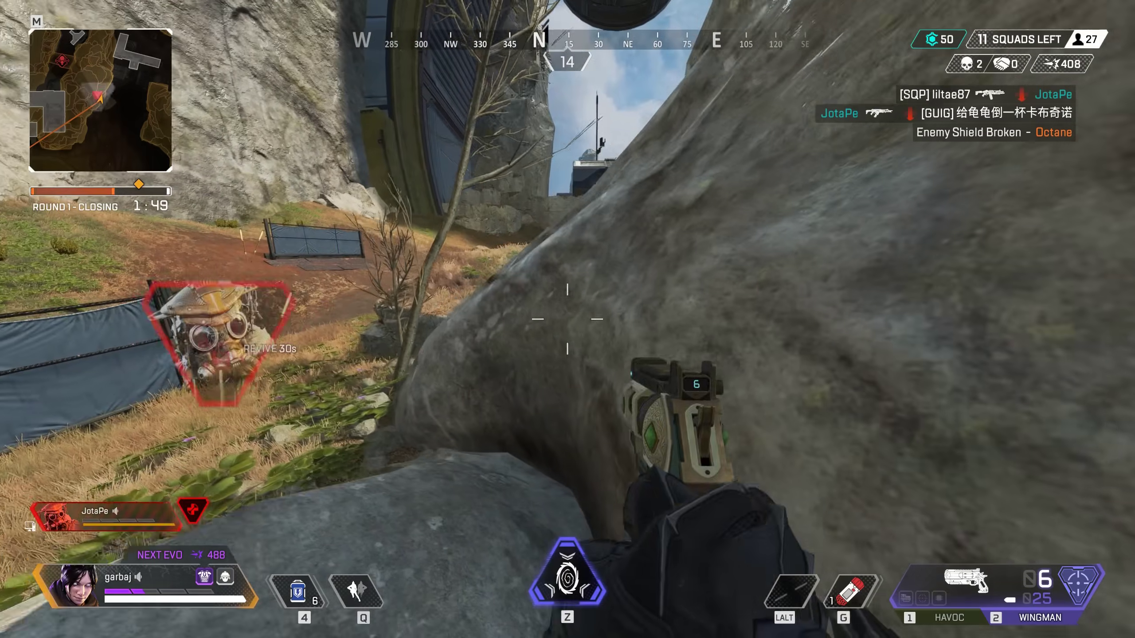
pyautogui.press('4')
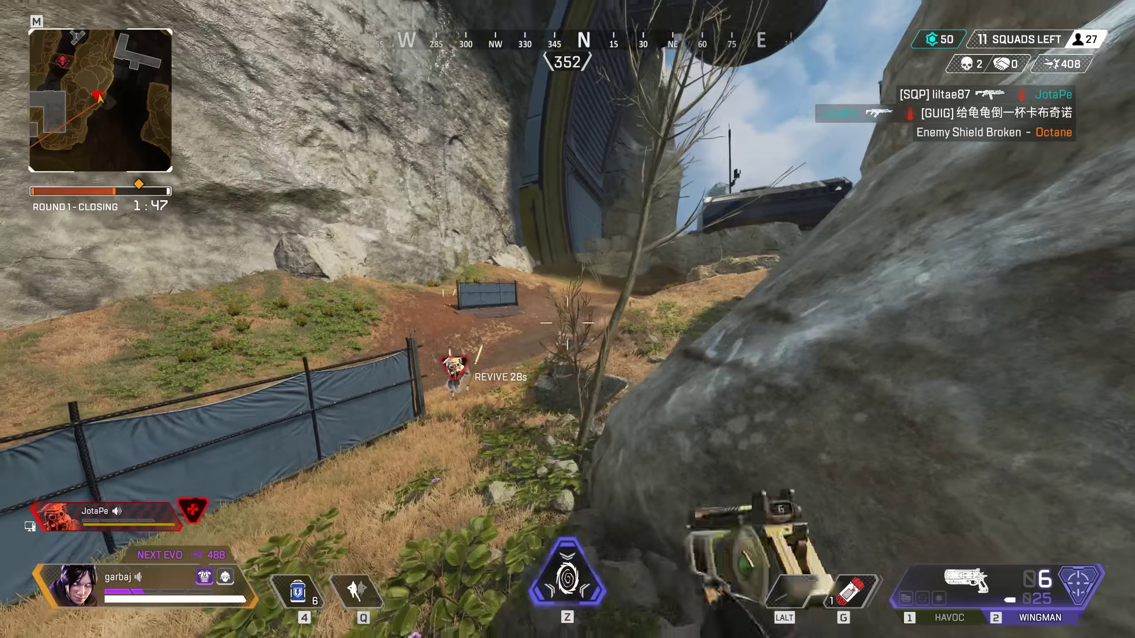
pyautogui.press('4')
pyautogui.click(568, 319)
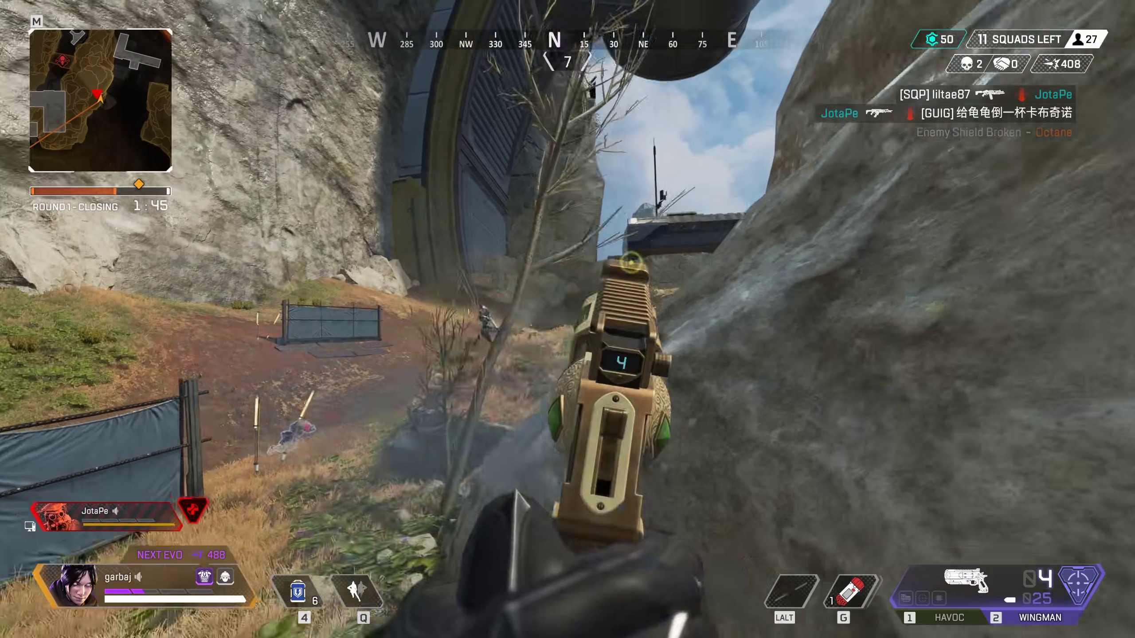
pyautogui.click(567, 319)
pyautogui.click(567, 320)
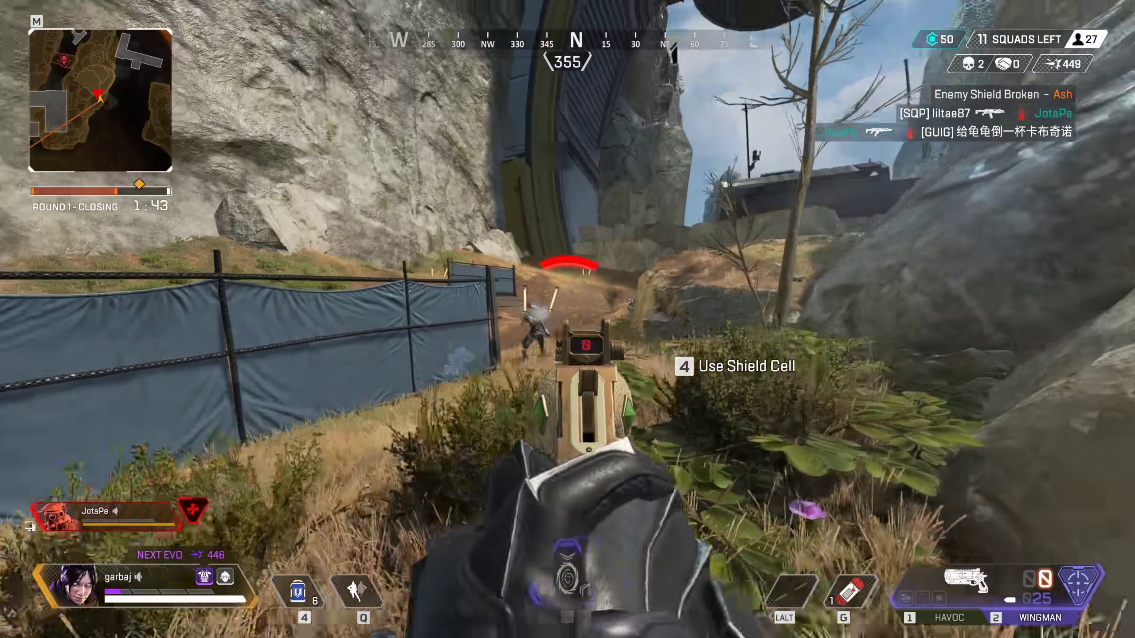
# Step: Eliminate the enemies with the Havoc, reload, and open the death box
pyautogui.press('1')
pyautogui.rightClick(567, 319)
pyautogui.click(568, 319)
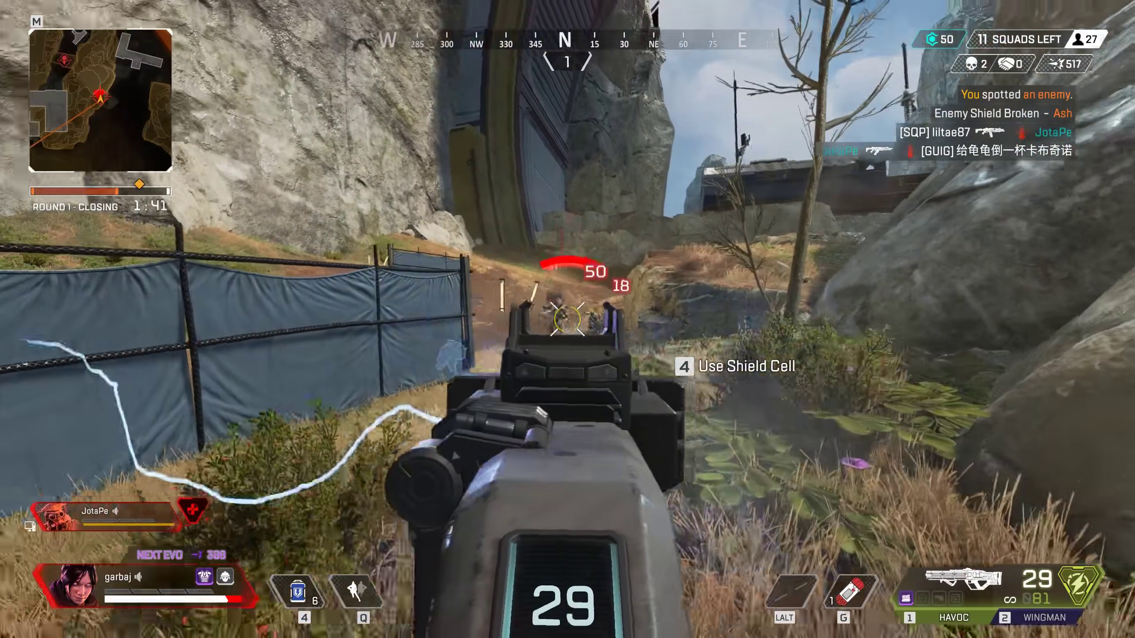
pyautogui.click(567, 320)
pyautogui.press('r')
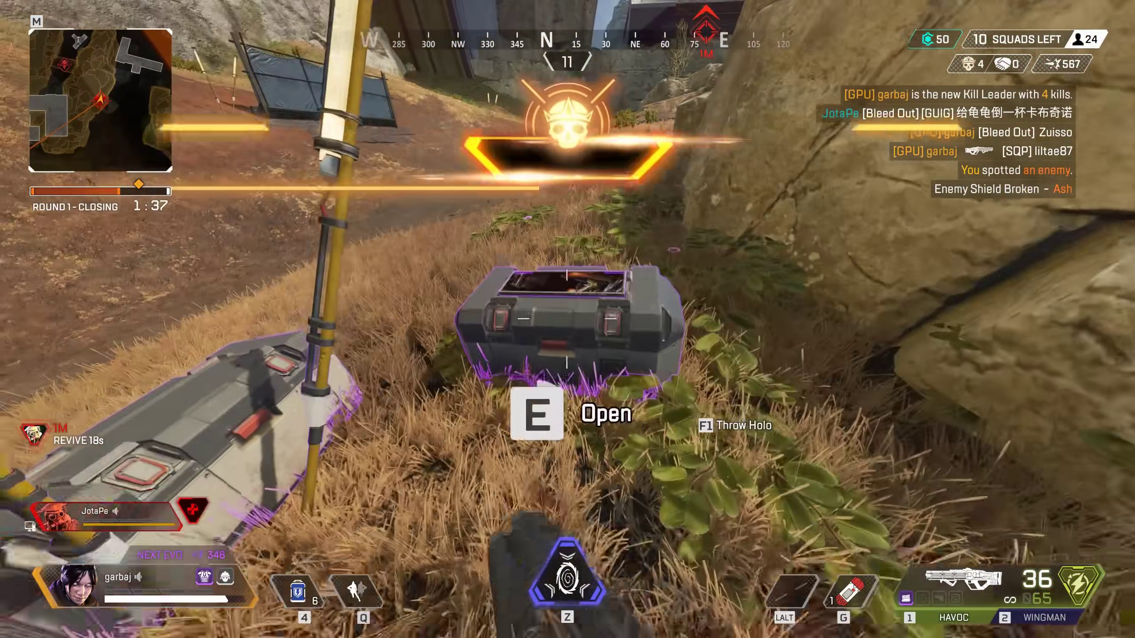
pyautogui.press('e')
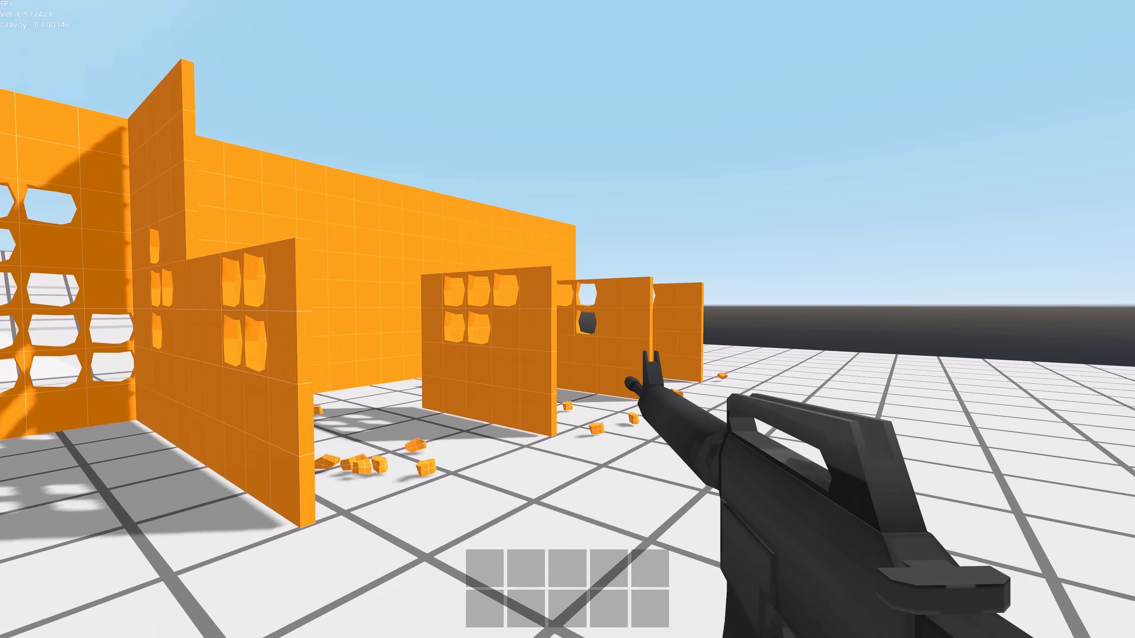
pyautogui.press('s')
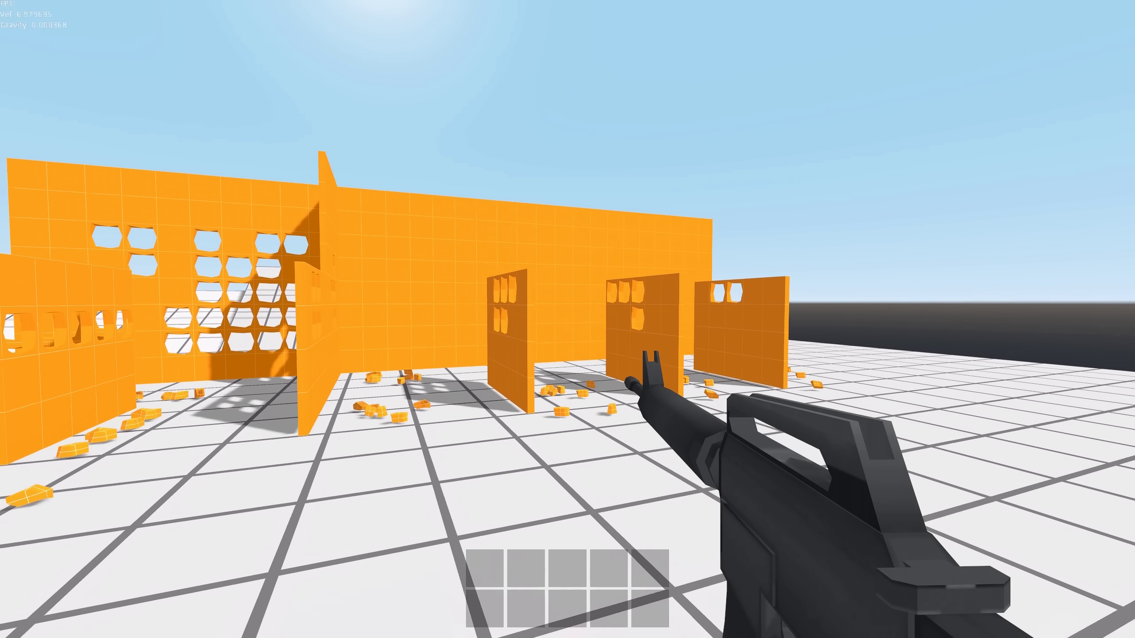
pyautogui.press('w')
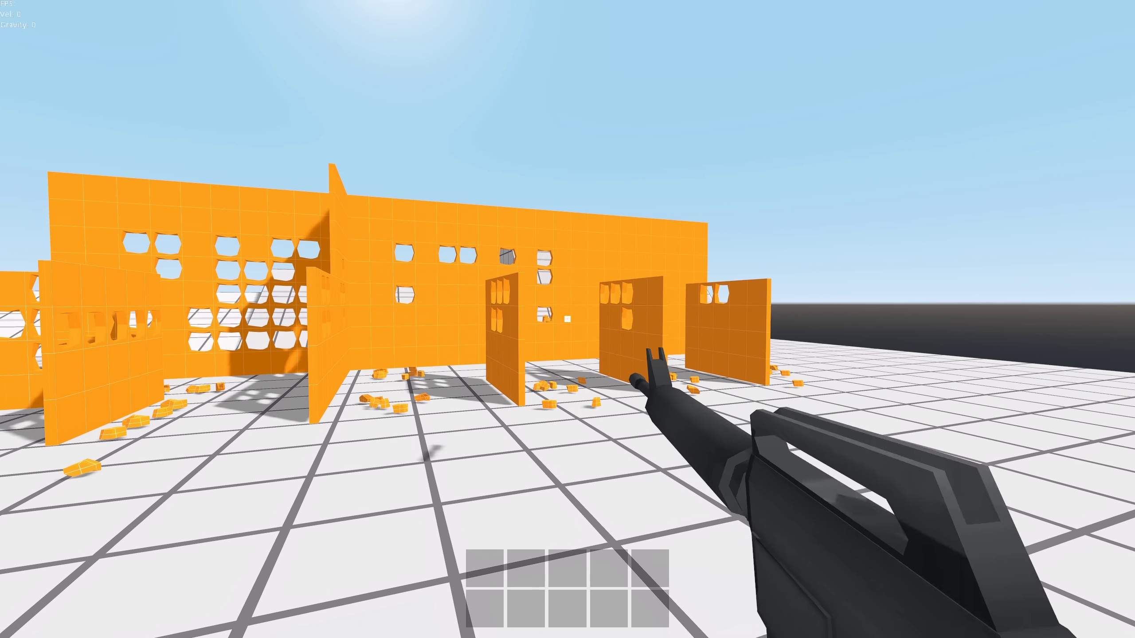
pyautogui.press('s')
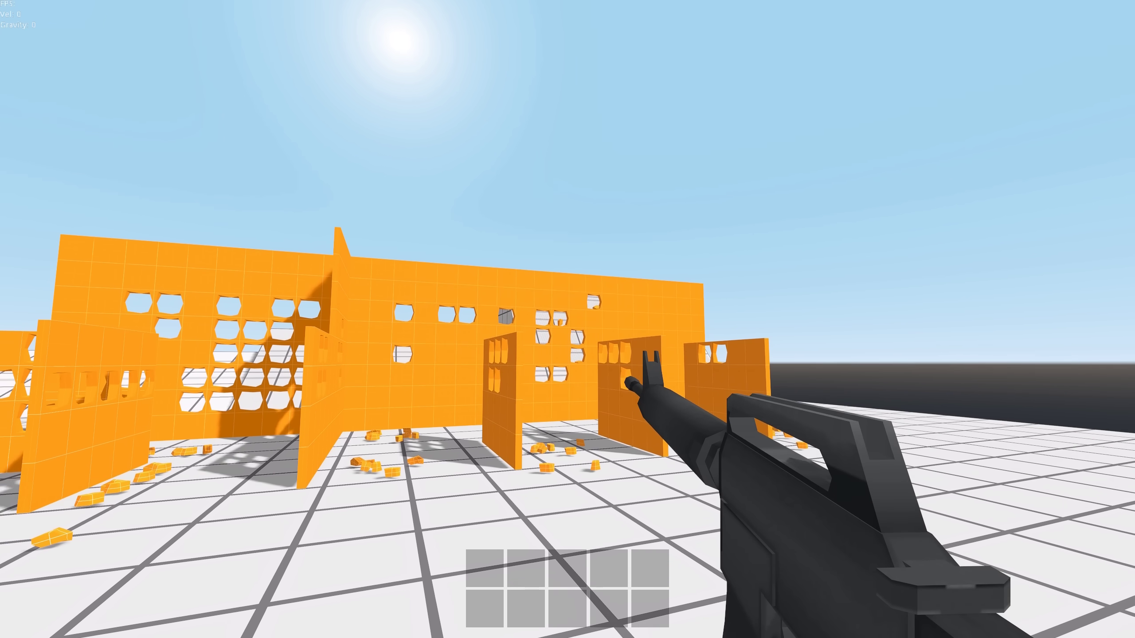